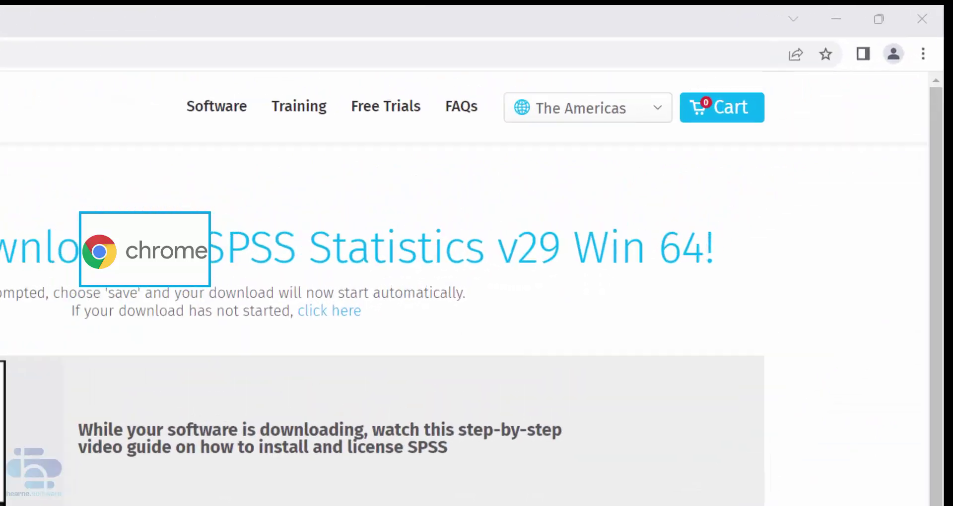
- Open Chrome's three-dot main menu while the SPSS installer is still downloading
click(923, 54)
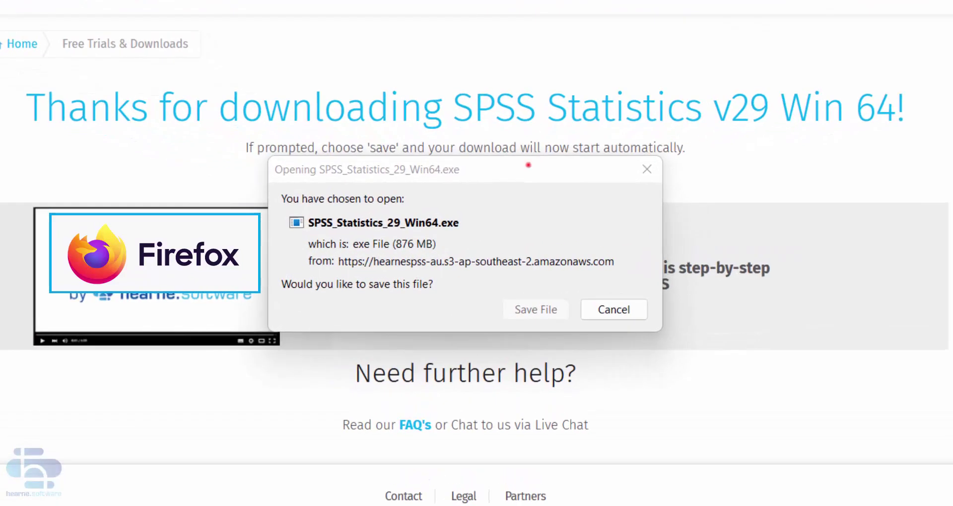
- Save SPSS_Statistics_29_Win64.exe in Firefox and view its download progress
click(528, 165)
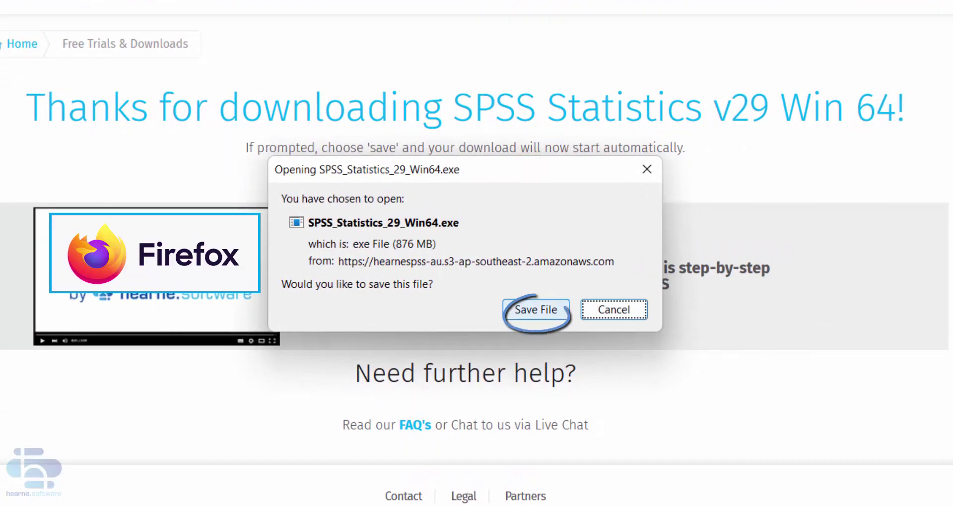
click(535, 310)
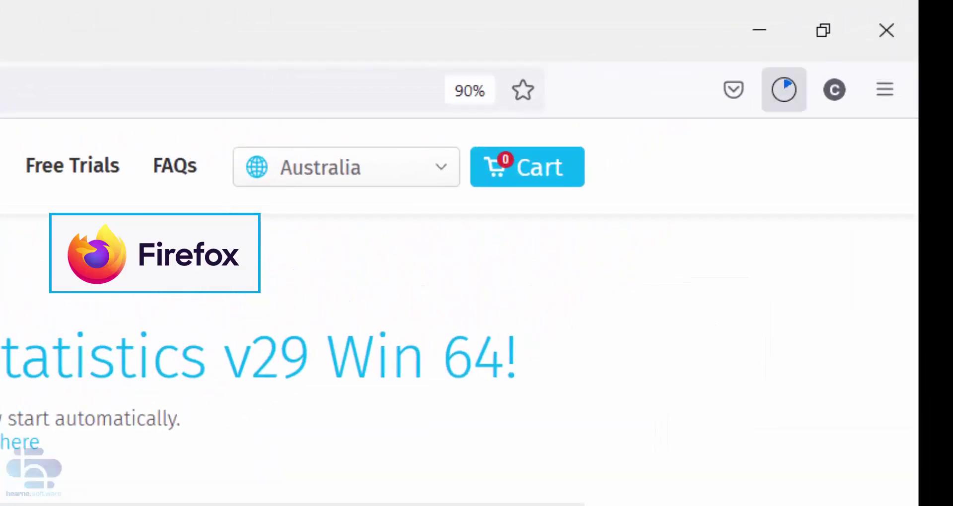
click(784, 90)
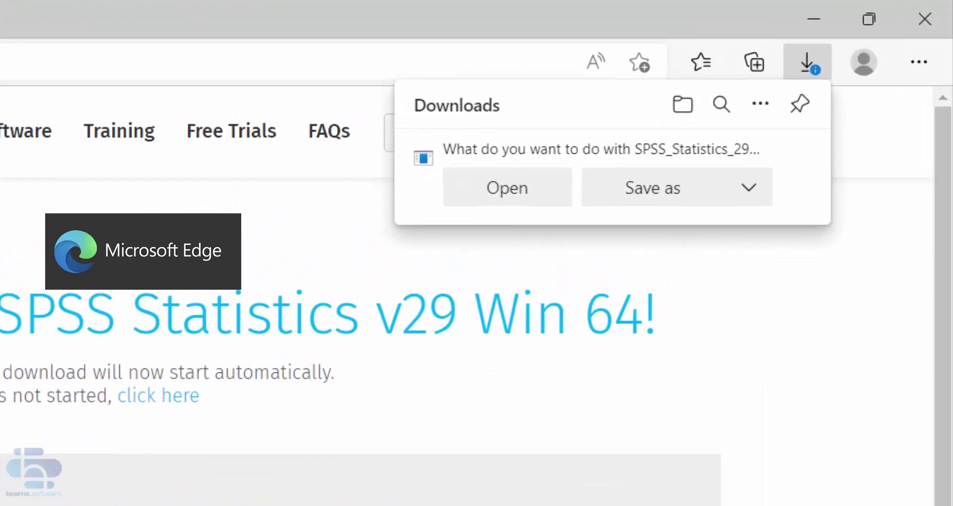
- Save the SPSS installer into Downloads from Edge, then show it in its folder
click(693, 197)
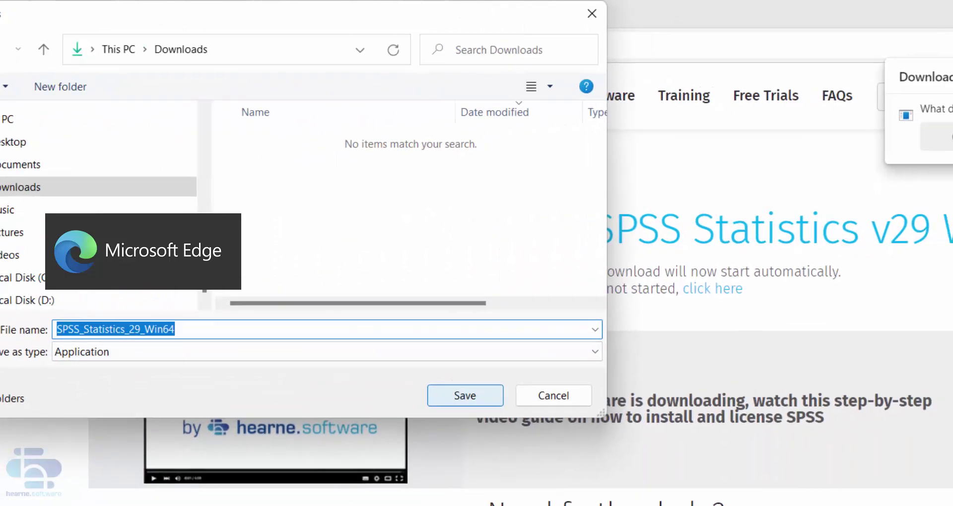
click(514, 383)
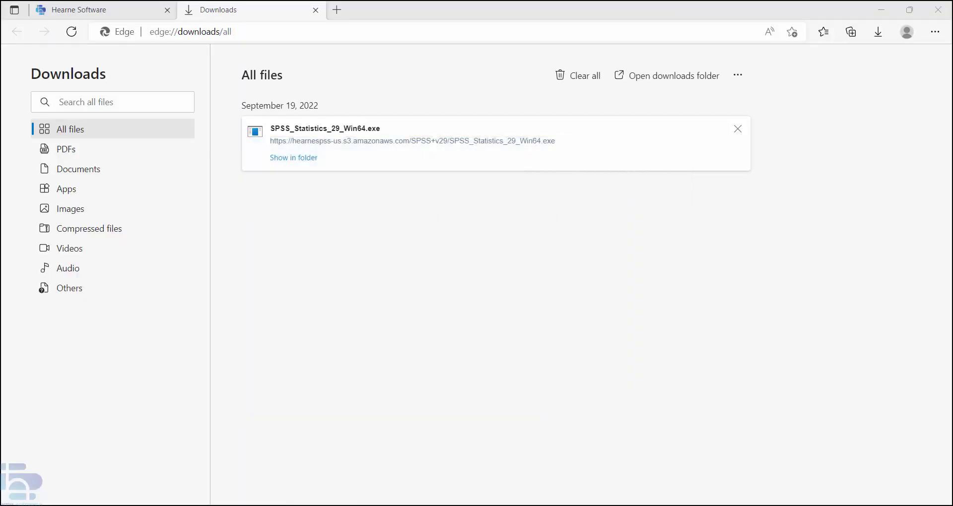
click(291, 157)
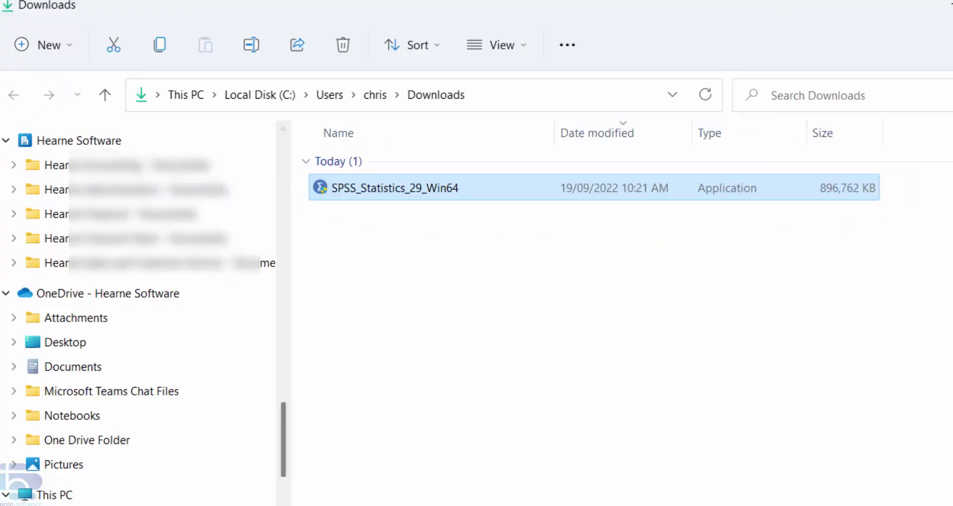
- Run SPSS_Statistics_29_Win64 from Downloads as administrator
right_click(406, 189)
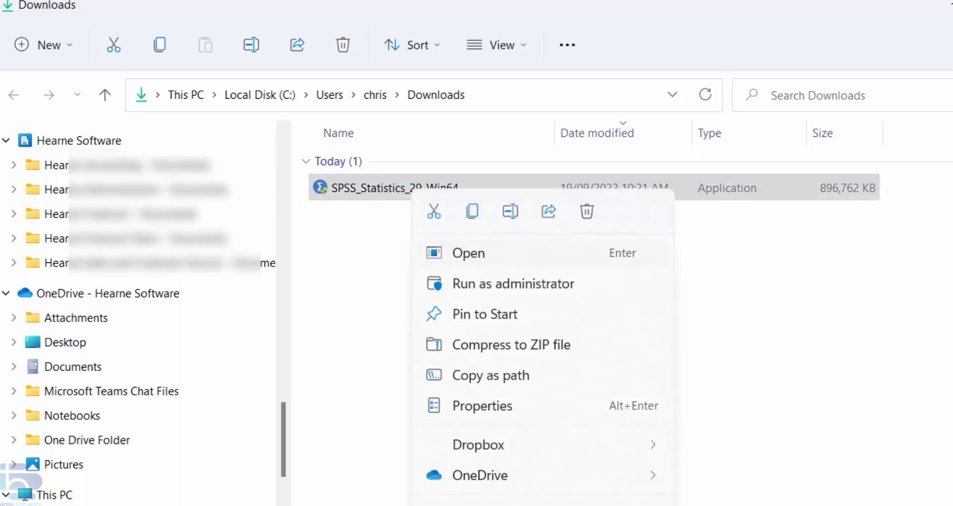
click(461, 286)
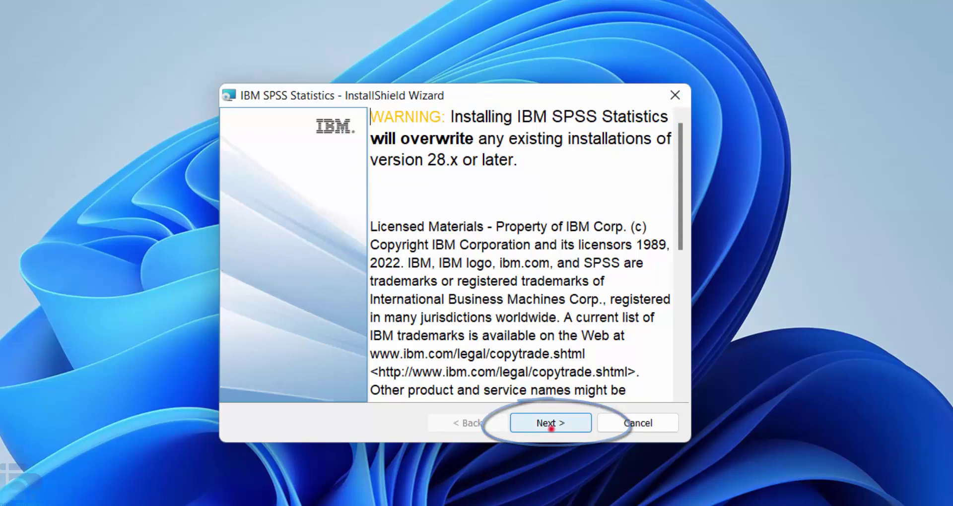
- Accept the licence terms and install SPSS Statistics into C:\Program Files\IBM\SPSS Statistics\
click(550, 425)
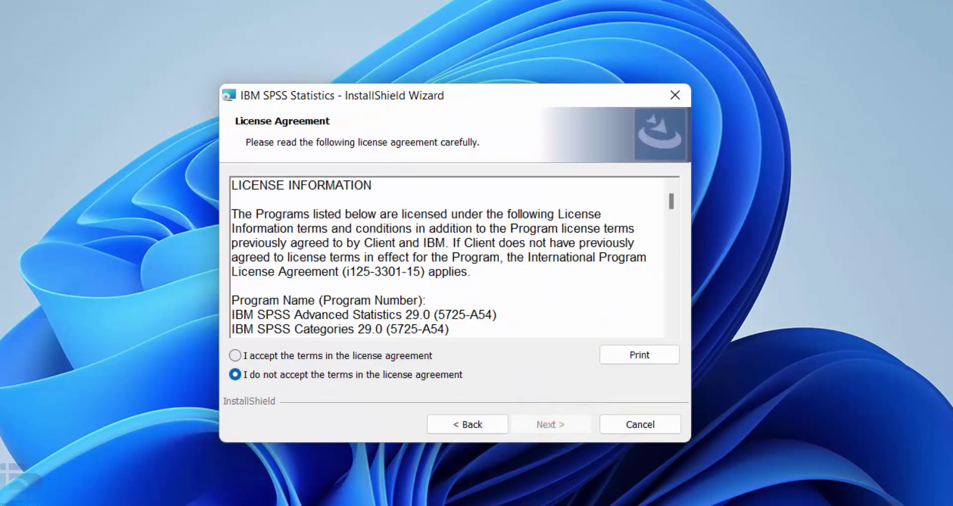
click(310, 356)
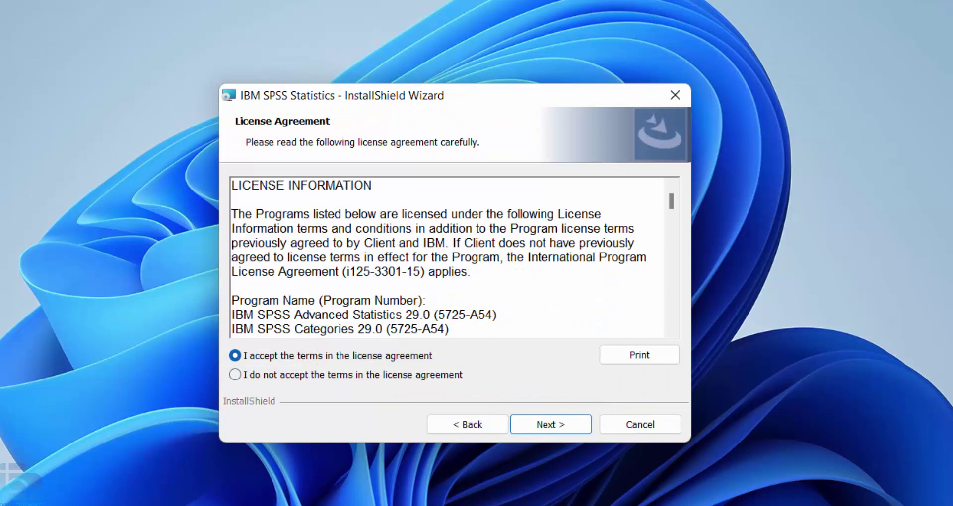
click(553, 422)
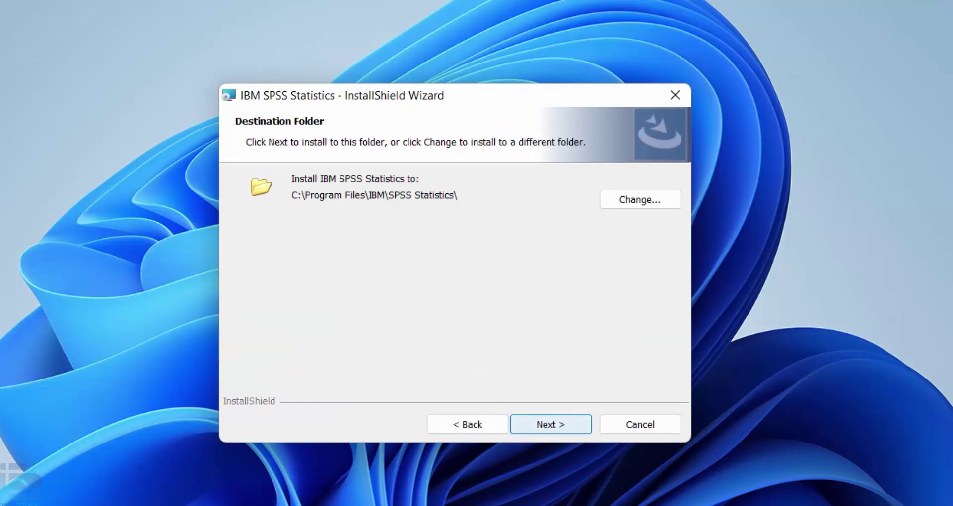
click(551, 421)
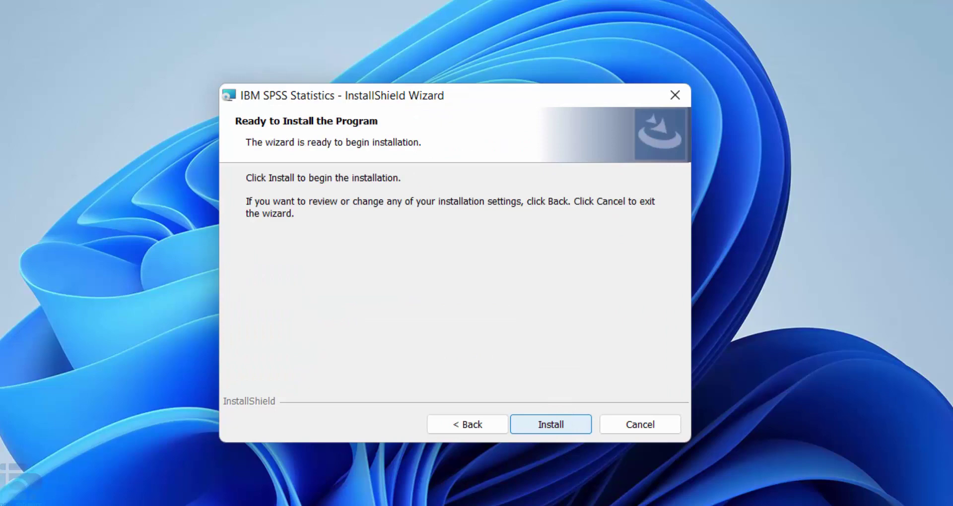
click(553, 422)
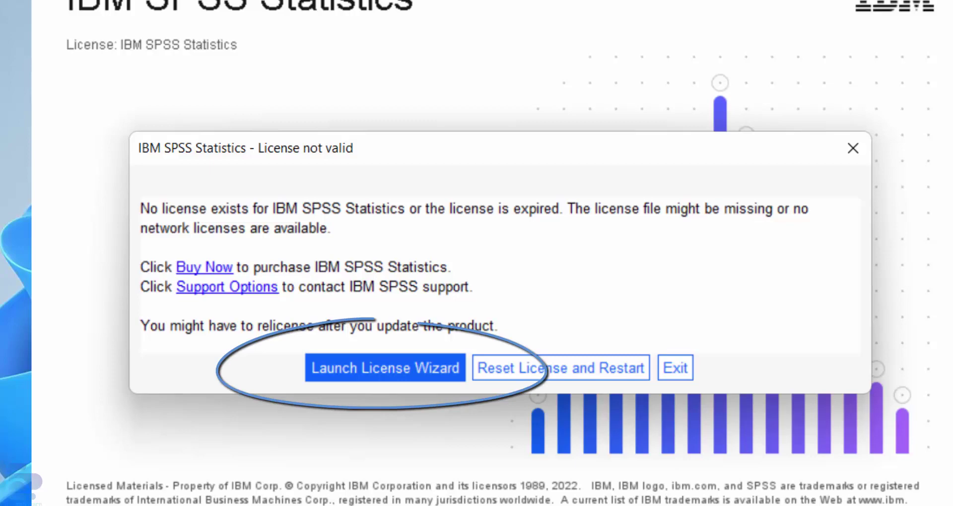
- Choose the authorized user licence and paste in the authorization code, adding it to the list
click(417, 367)
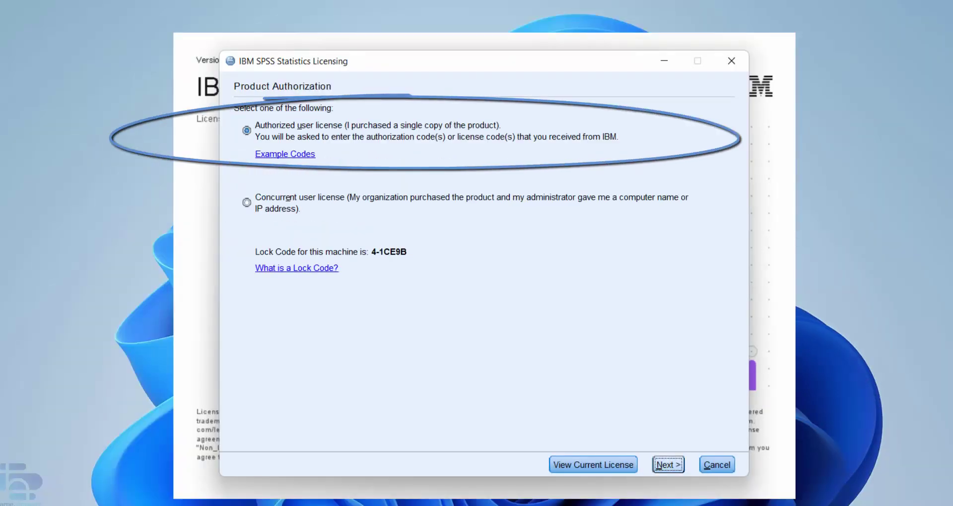
click(670, 465)
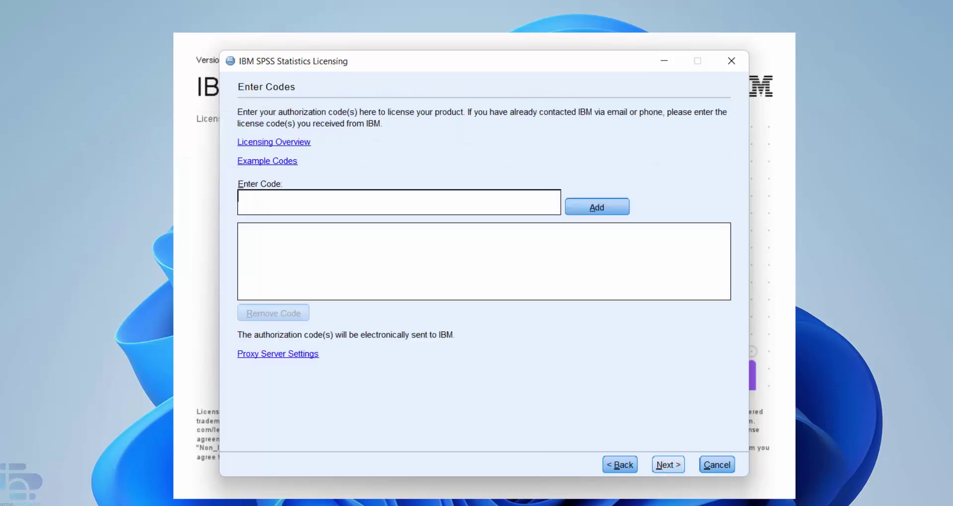
right_click(333, 201)
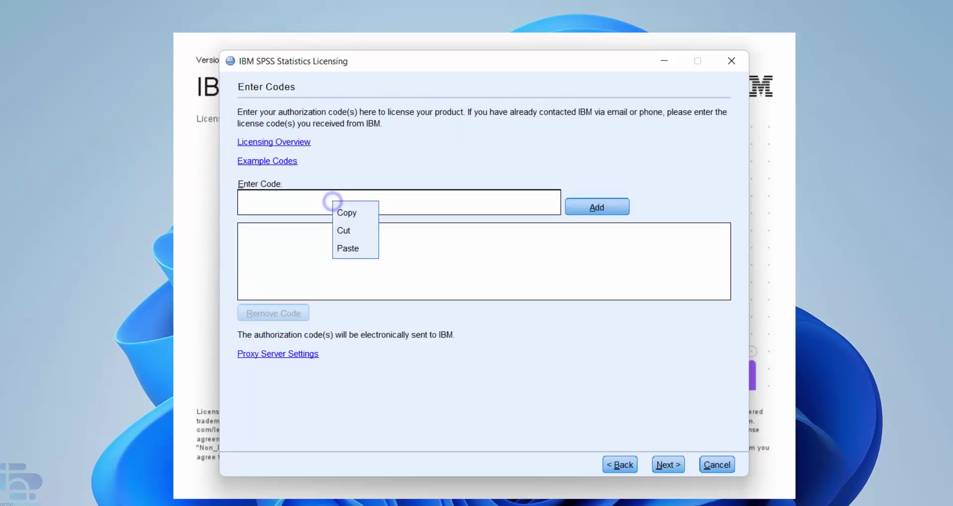
click(347, 248)
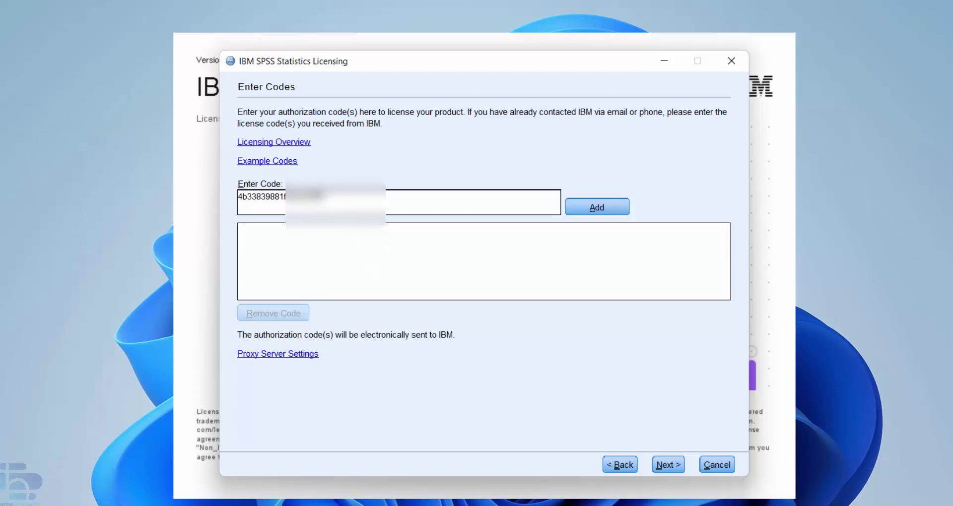
click(587, 206)
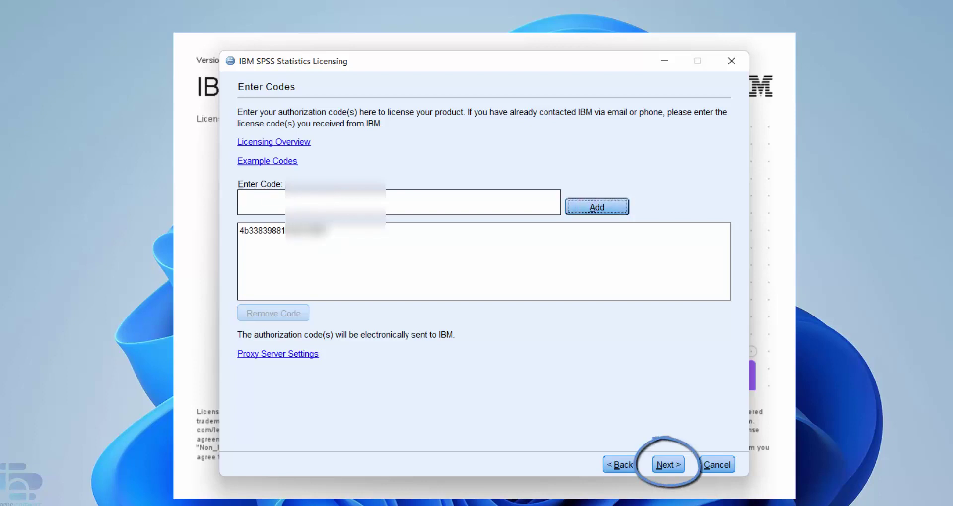
- Authorize the code with IBM, finish licensing, and restart SPSS Statistics
click(668, 465)
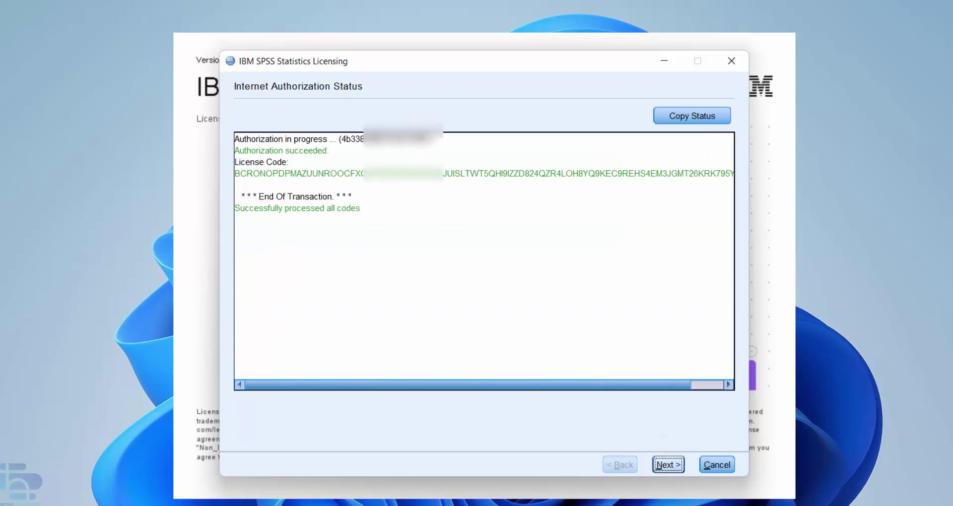
click(668, 465)
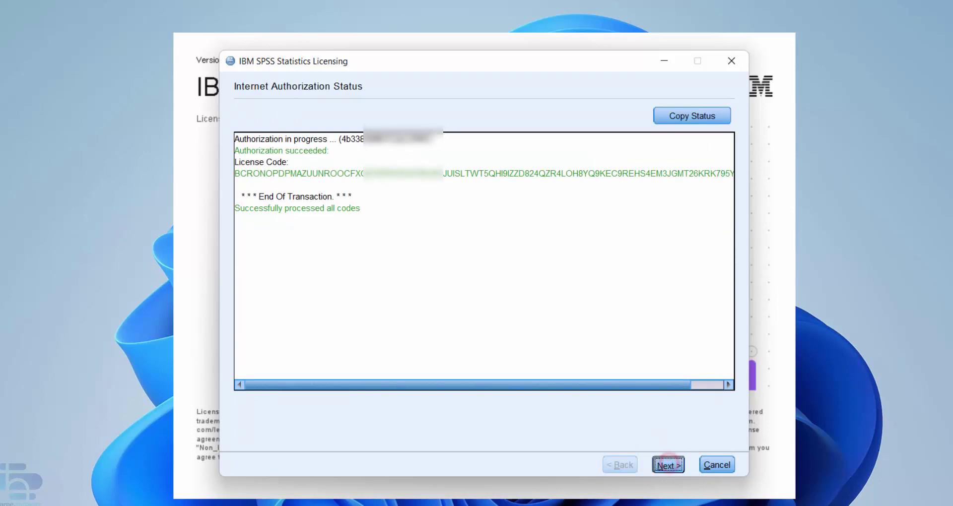
click(669, 465)
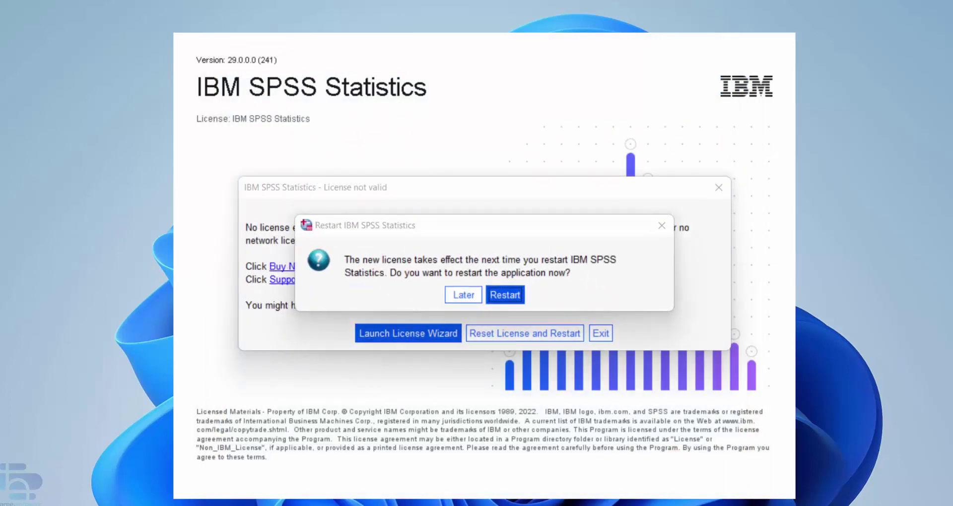
click(506, 294)
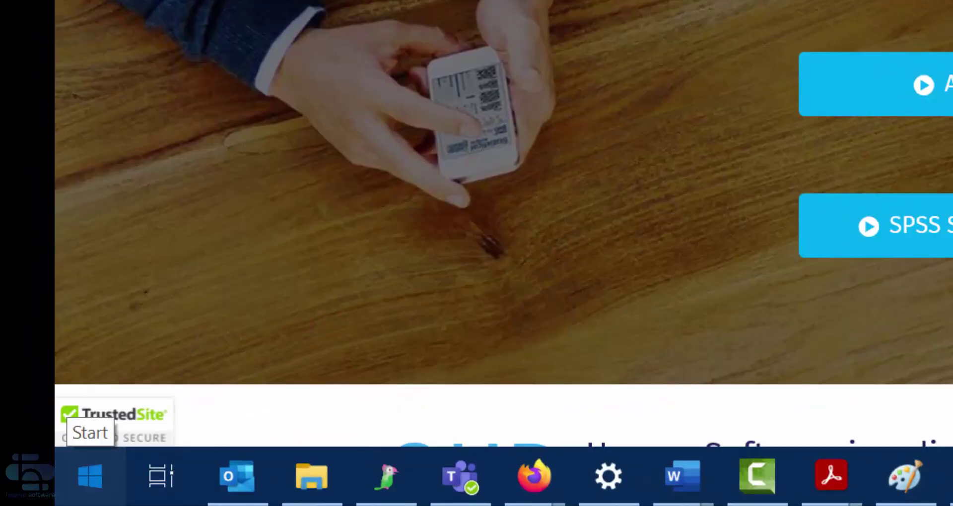
- Launch IBM SPSS Statistics from its program folder in the Start menu app list
click(89, 476)
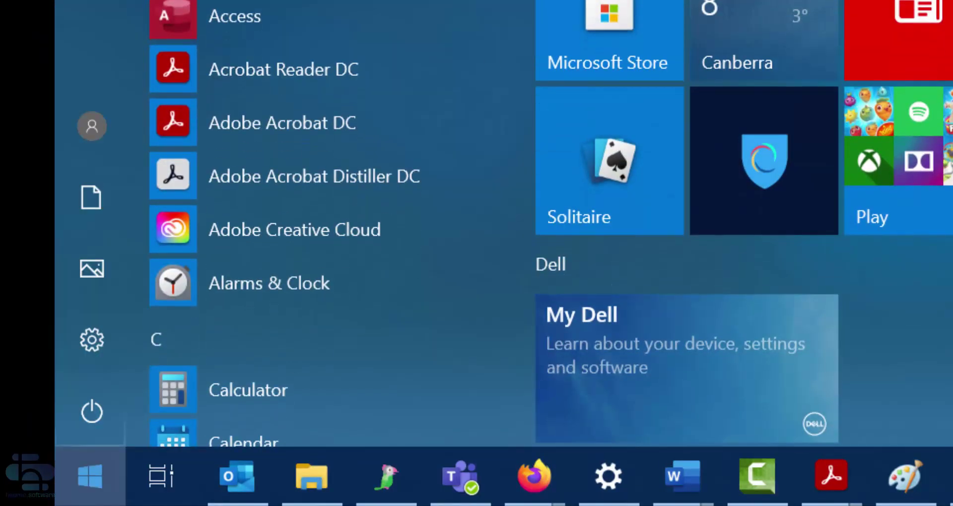
scroll(278, 283, down, 5)
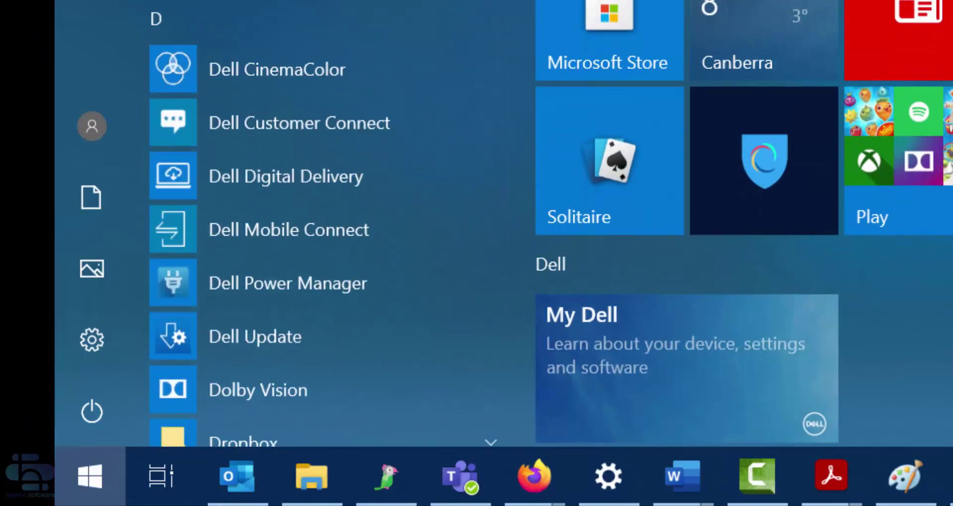
scroll(277, 119, down, 10)
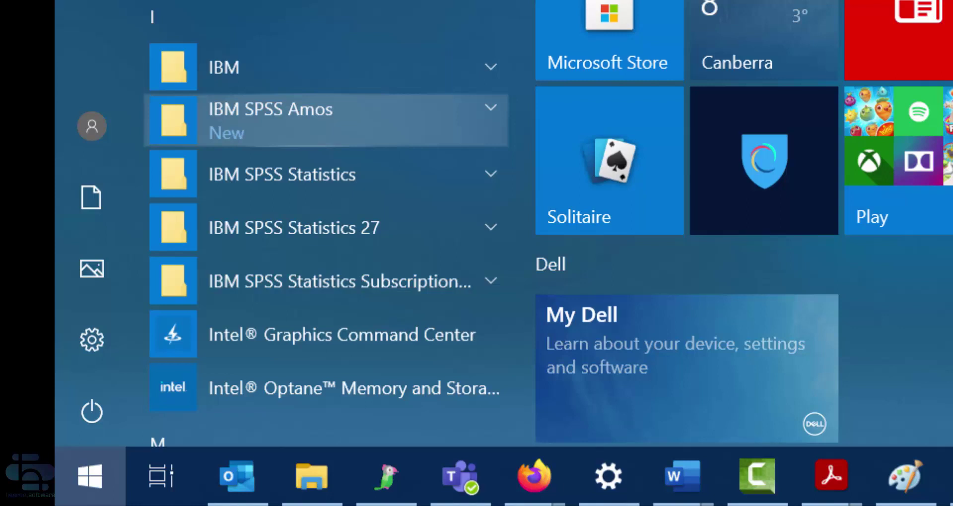
scroll(278, 119, down, 1)
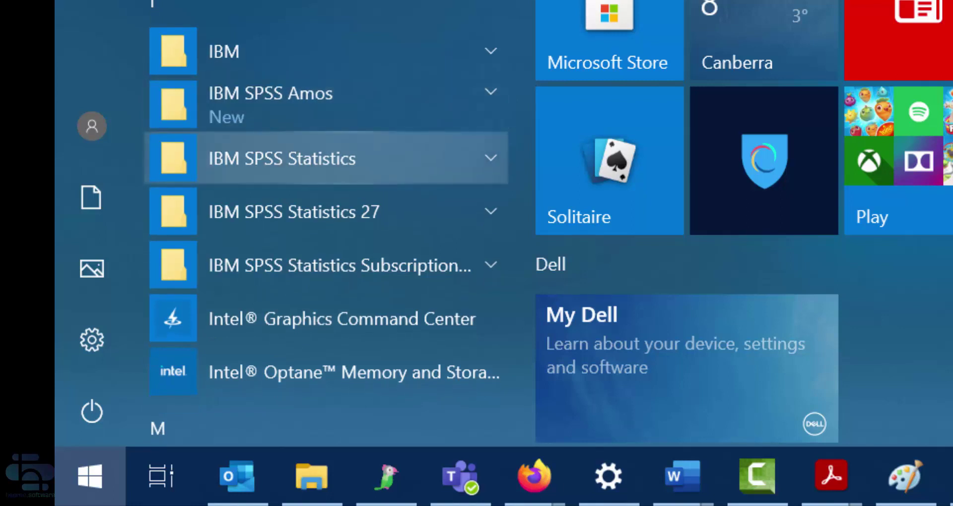
click(278, 159)
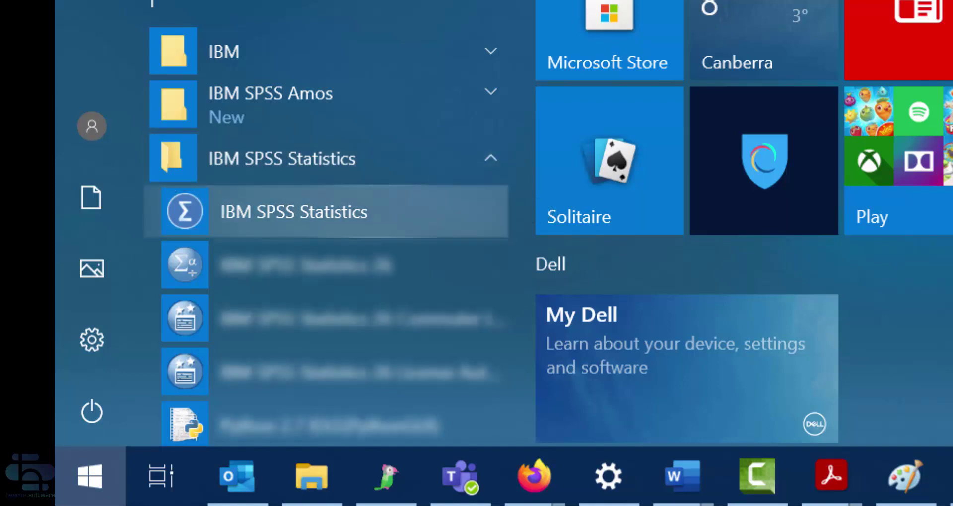
click(293, 212)
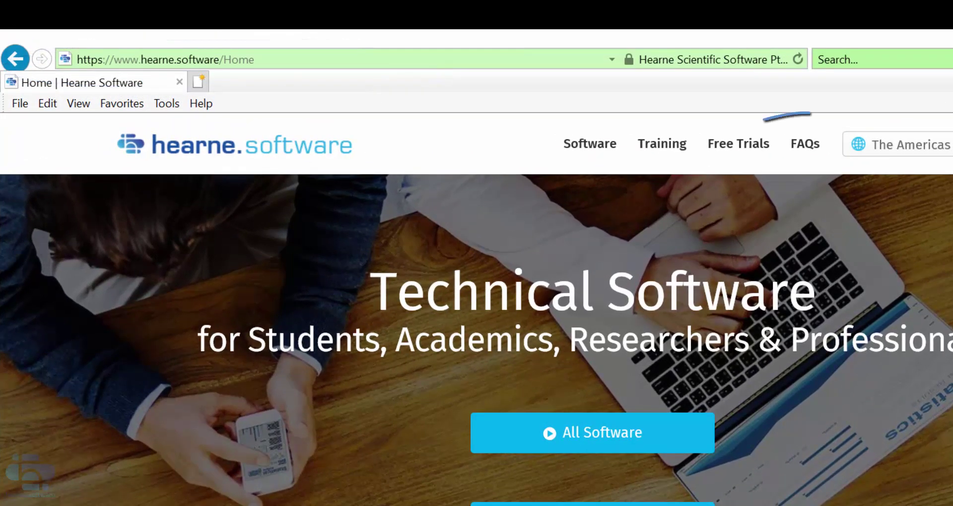
- Open the SPSS Grad Packs for Students FAQ, expand Product Features & Benefits, and start a live chat
click(805, 144)
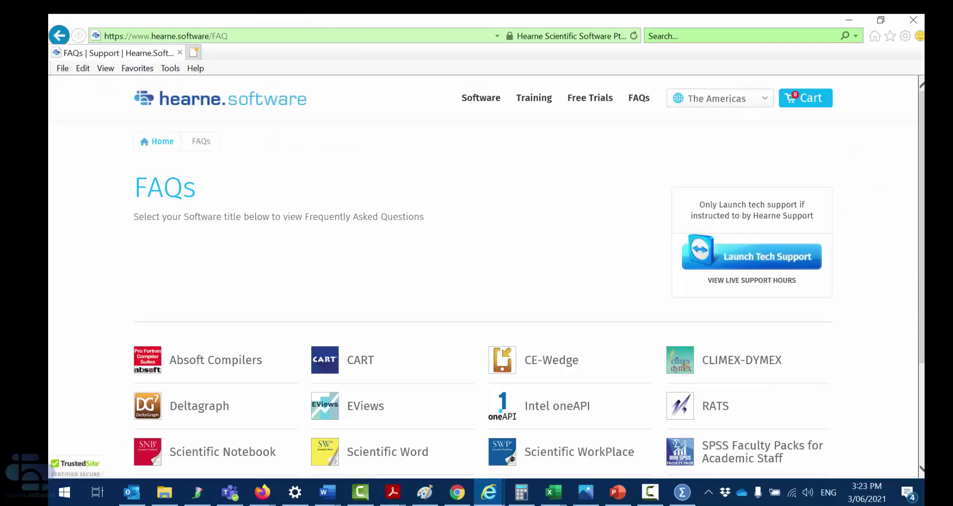
scroll(481, 277, down, 3)
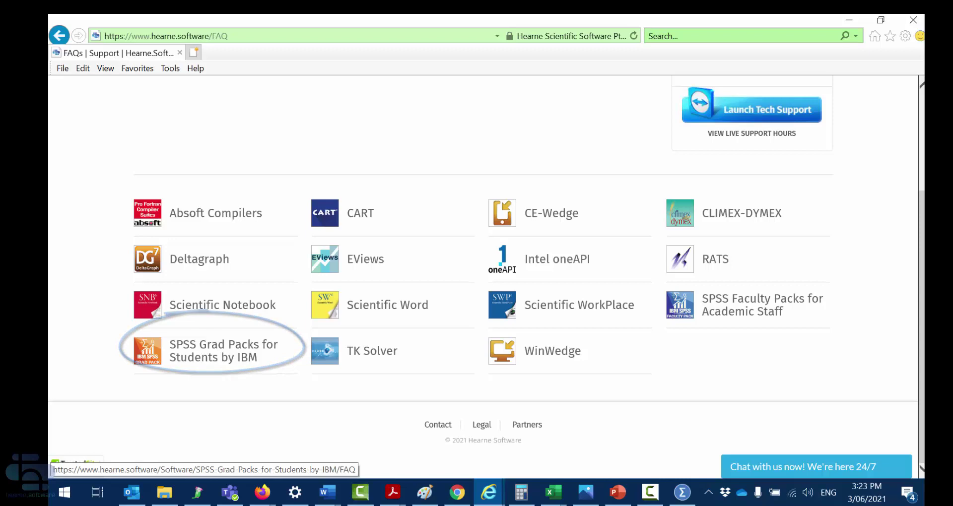
click(223, 351)
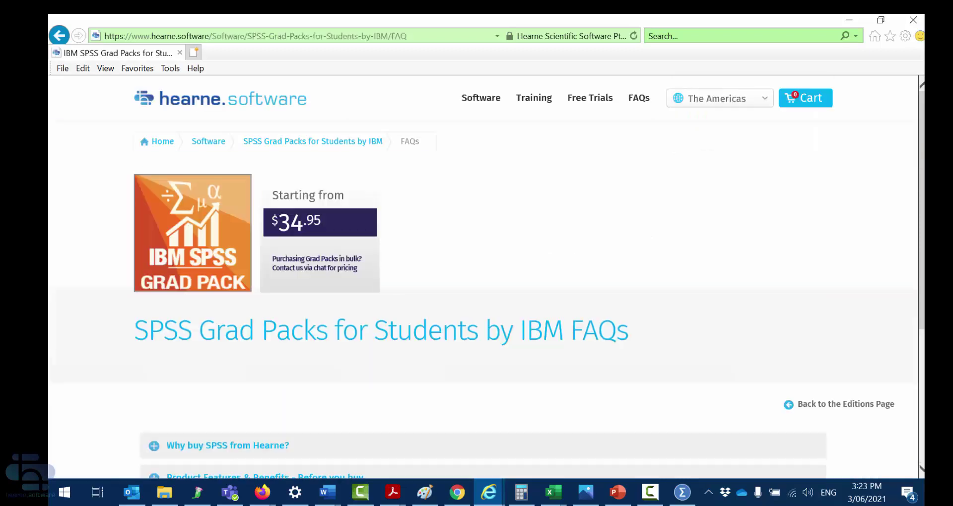
scroll(486, 278, down, 4)
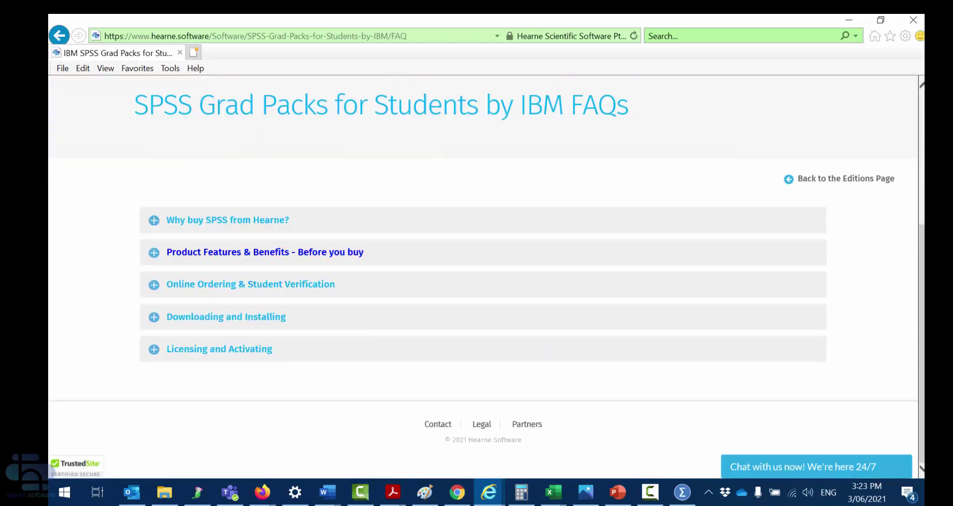
click(238, 252)
scroll(486, 278, down, 3)
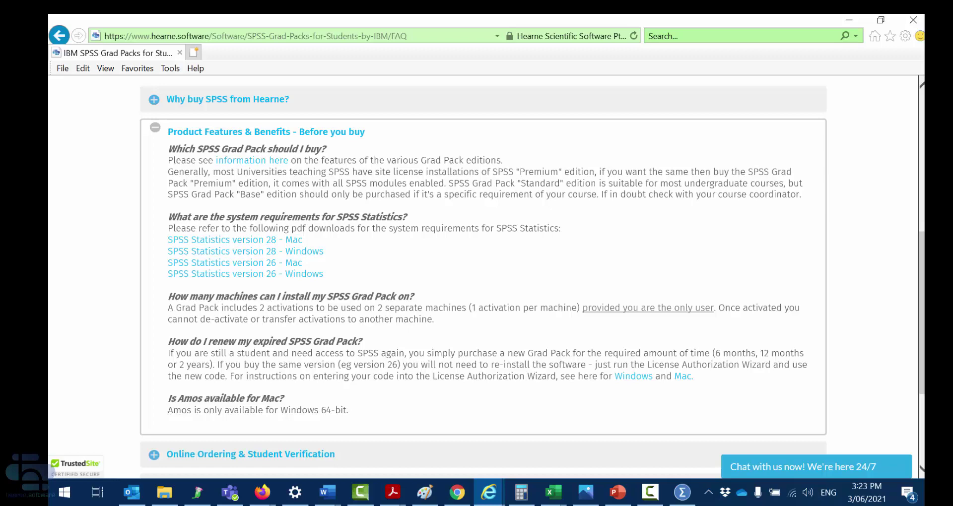
click(815, 467)
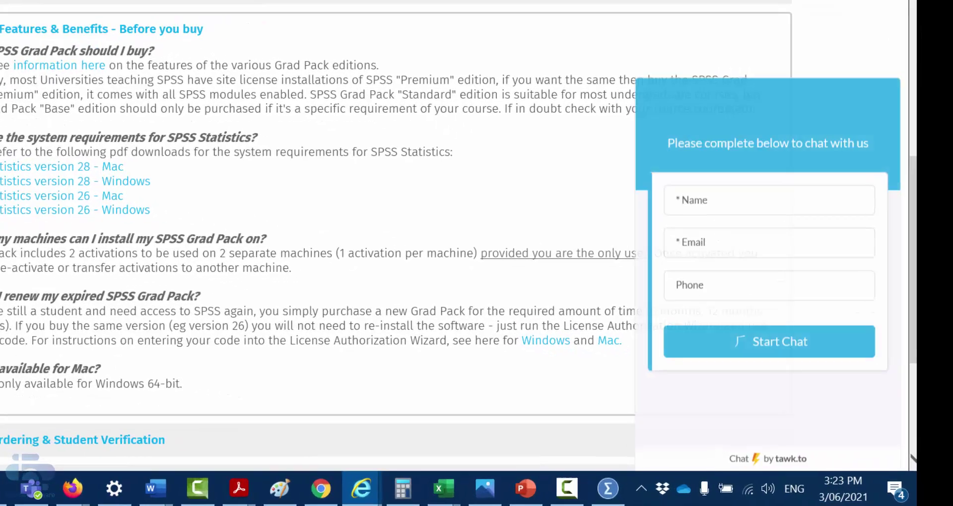